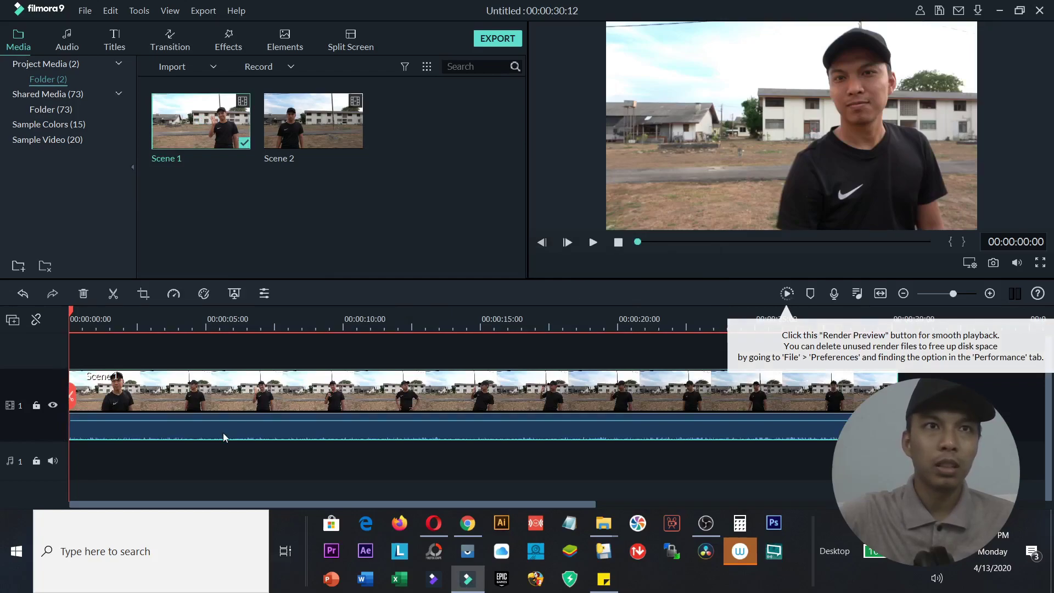
Mute the Scene 1 clip's audio and place Scene 2 on video track 2 at the start of the timeline.
right_click(222, 395)
click(241, 278)
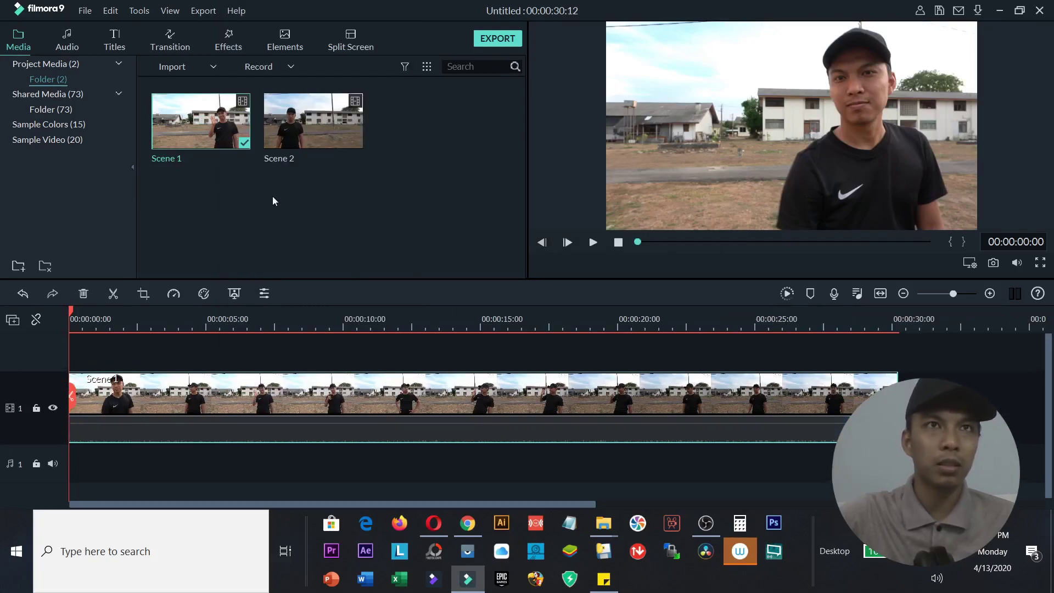
mouse_move(321, 119)
drag(320, 119, 62, 349)
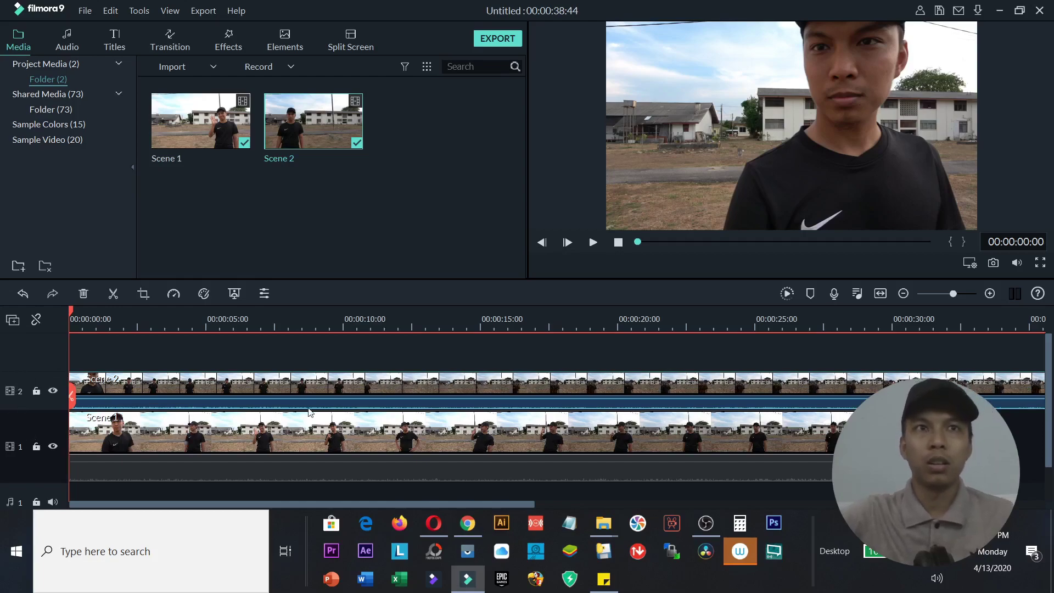
Shift the Scene 1 clip along track 1 so that it starts at about 2.5 seconds.
mouse_move(304, 499)
mouse_down()
mouse_move(445, 503)
mouse_move(317, 503)
mouse_up()
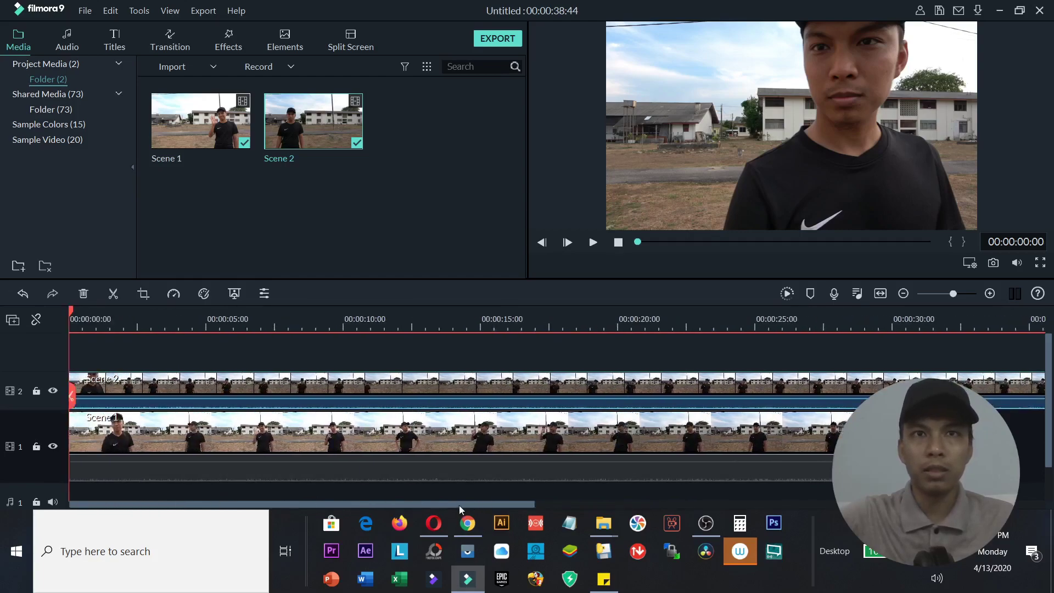
drag(459, 503, 512, 503)
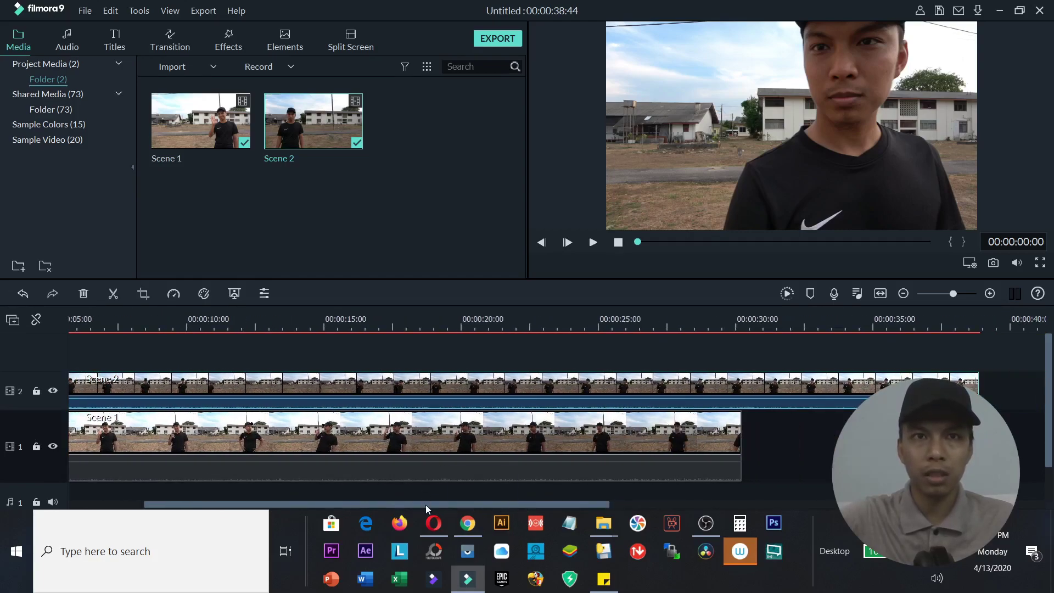
drag(426, 505, 304, 505)
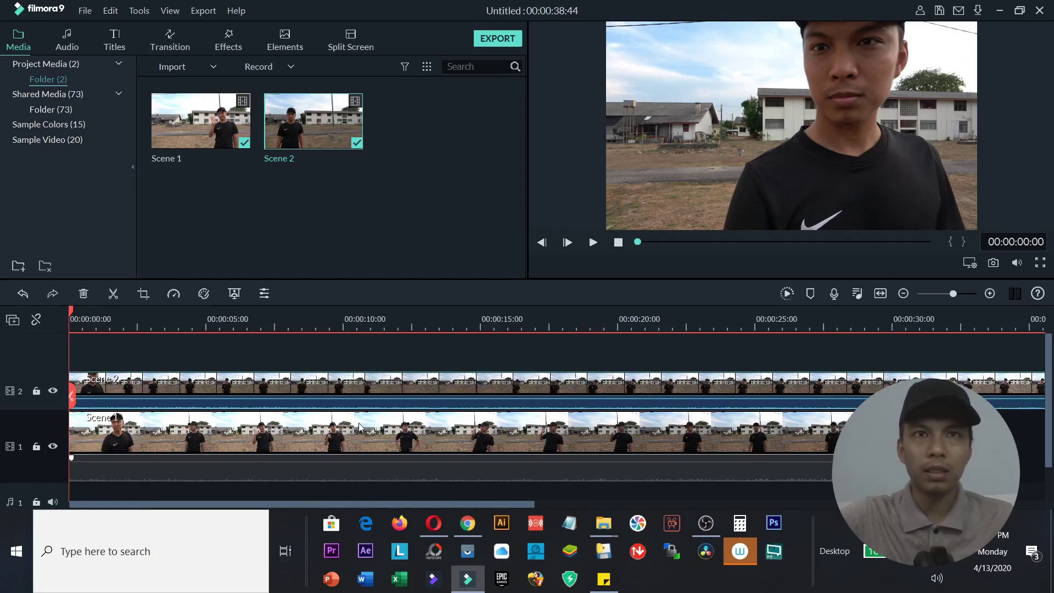
drag(359, 427, 429, 429)
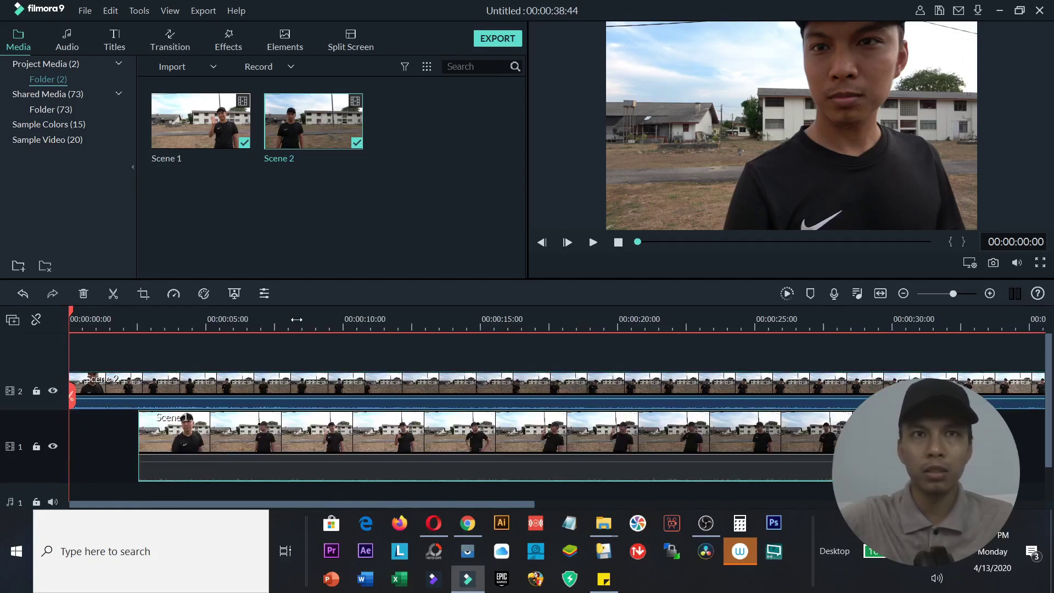
Split both the Scene 1 and Scene 2 clips at 00:00:06:30.
drag(297, 319, 126, 318)
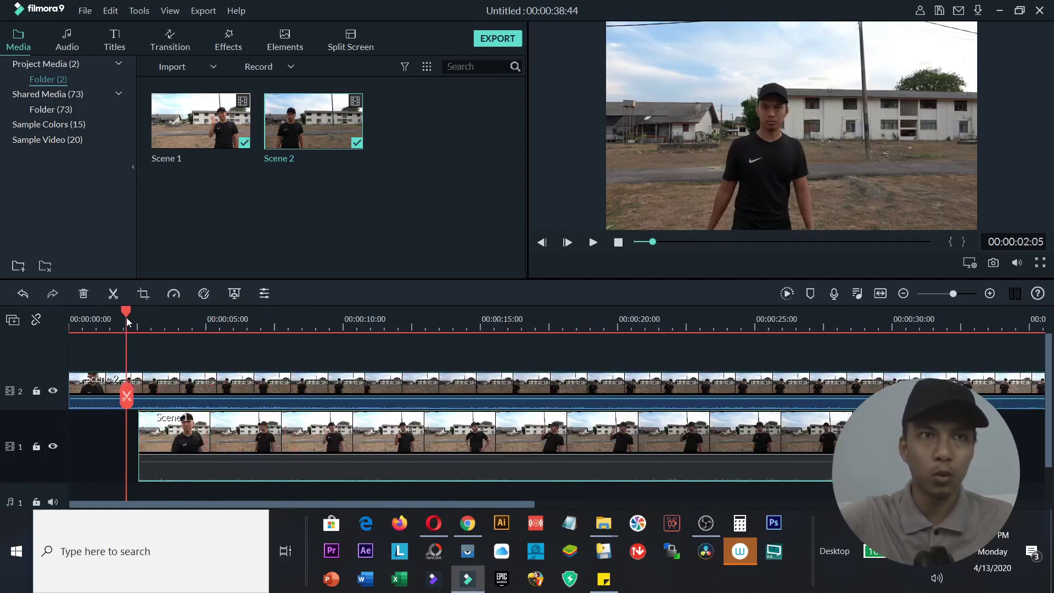
click(103, 385)
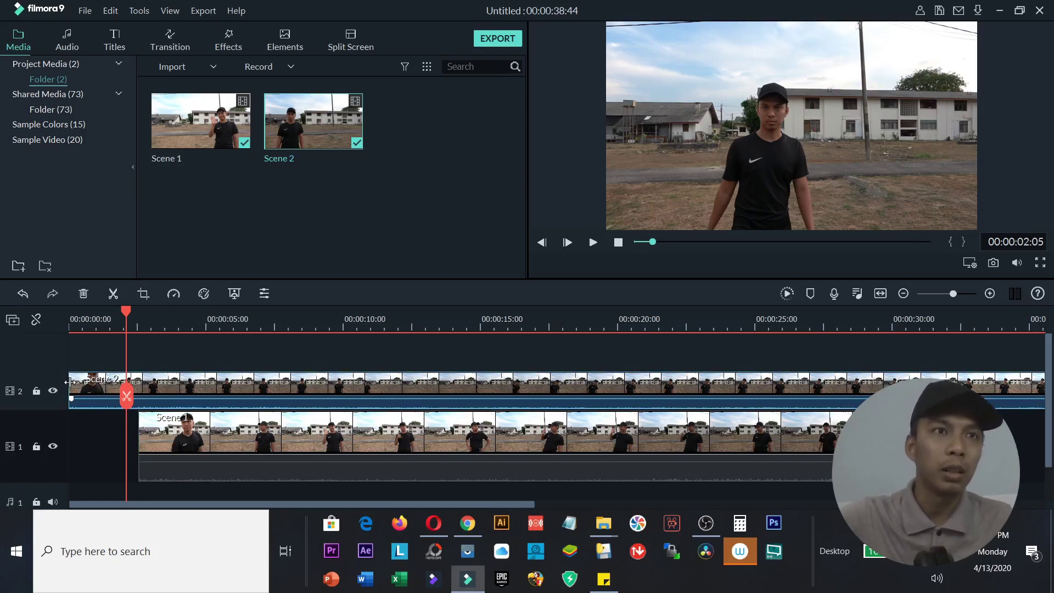
drag(129, 319, 218, 330)
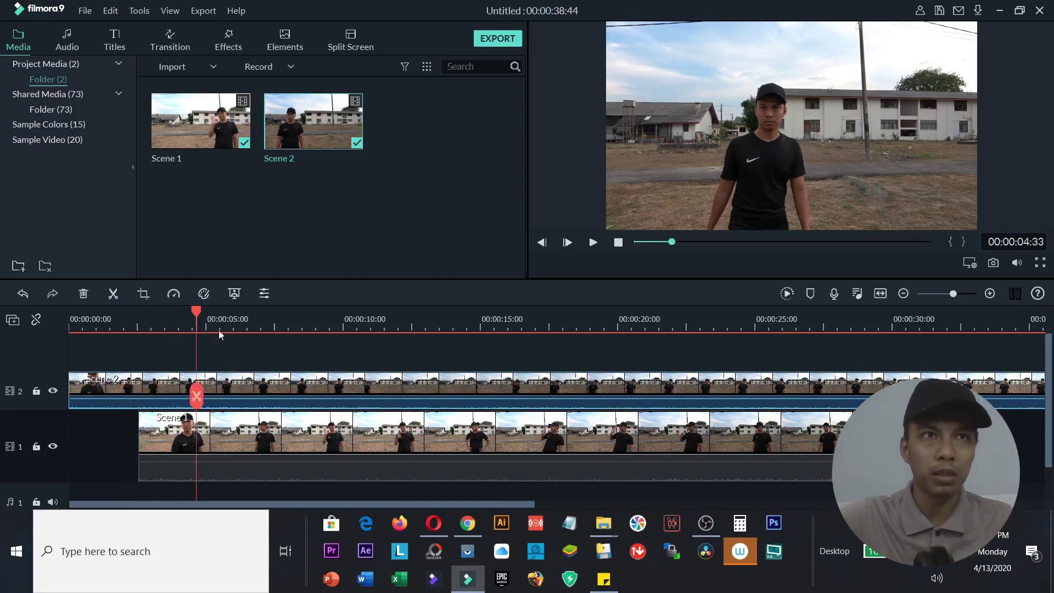
click(250, 334)
click(226, 354)
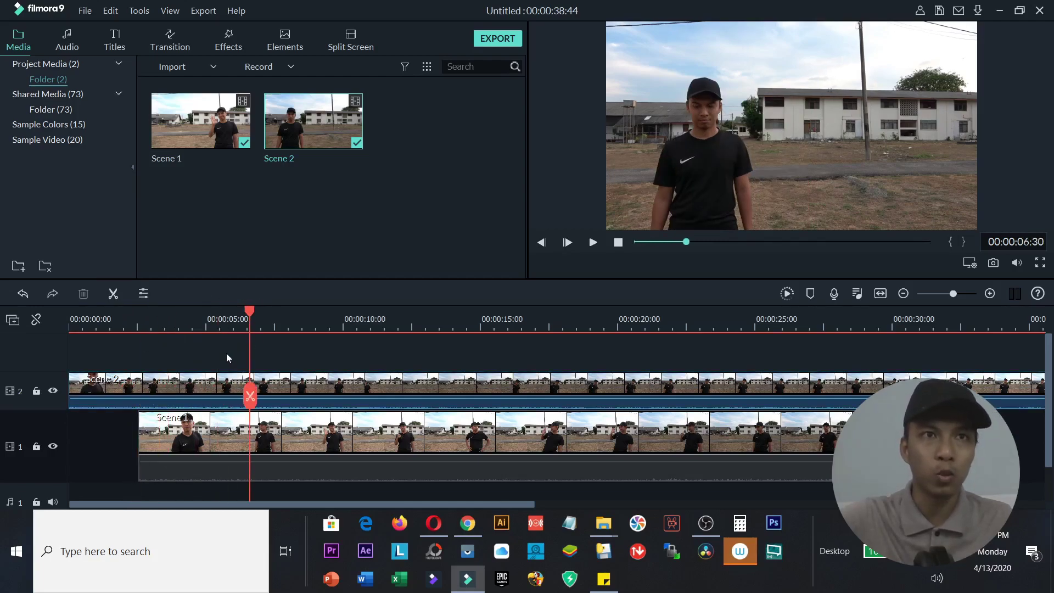
click(250, 395)
Delete the opening portions of Scene 1 and Scene 2 that lie before the cut.
click(208, 433)
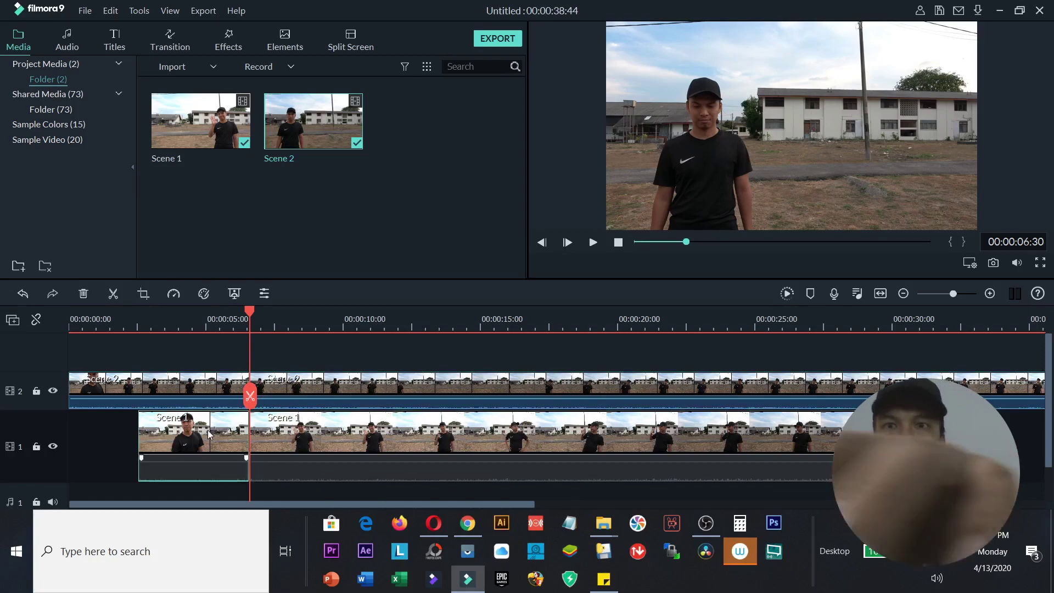
key(Delete)
click(200, 386)
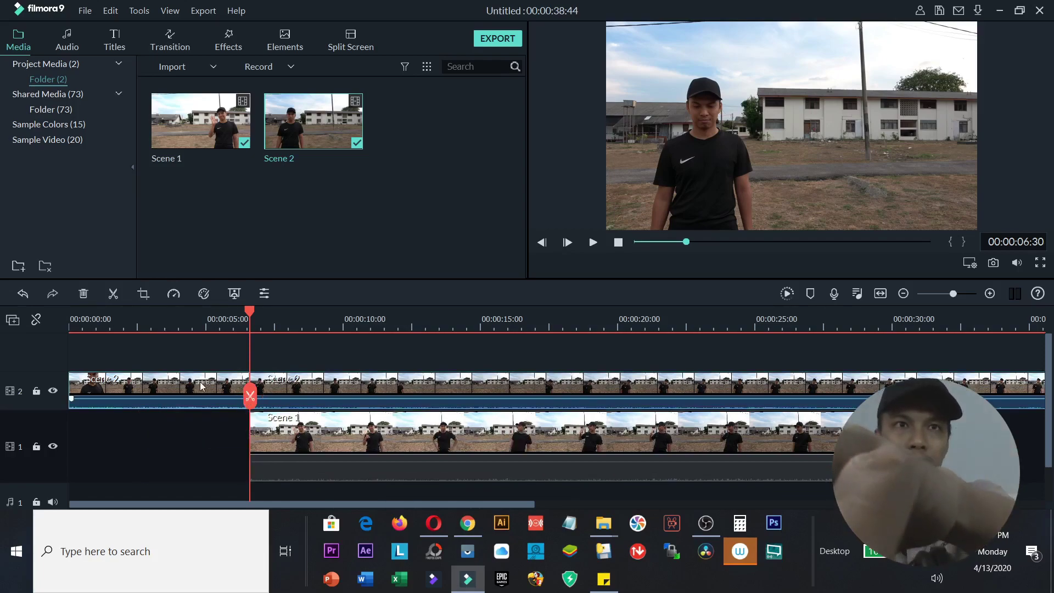
key(Delete)
key(Delete)
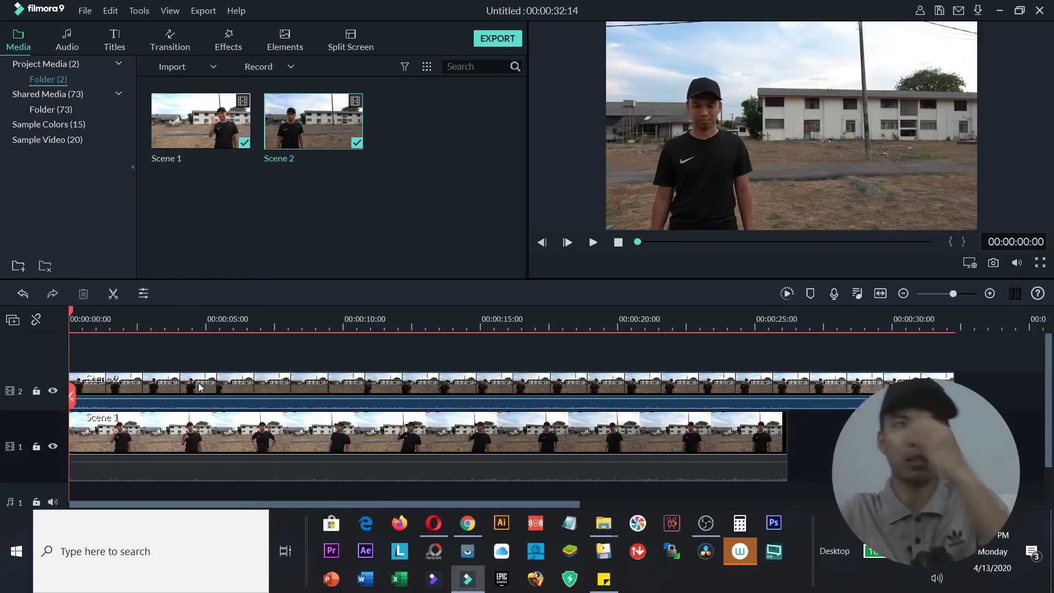
Split both clips at 00:00:24:48 and delete the portions after the cut.
drag(74, 316, 61, 340)
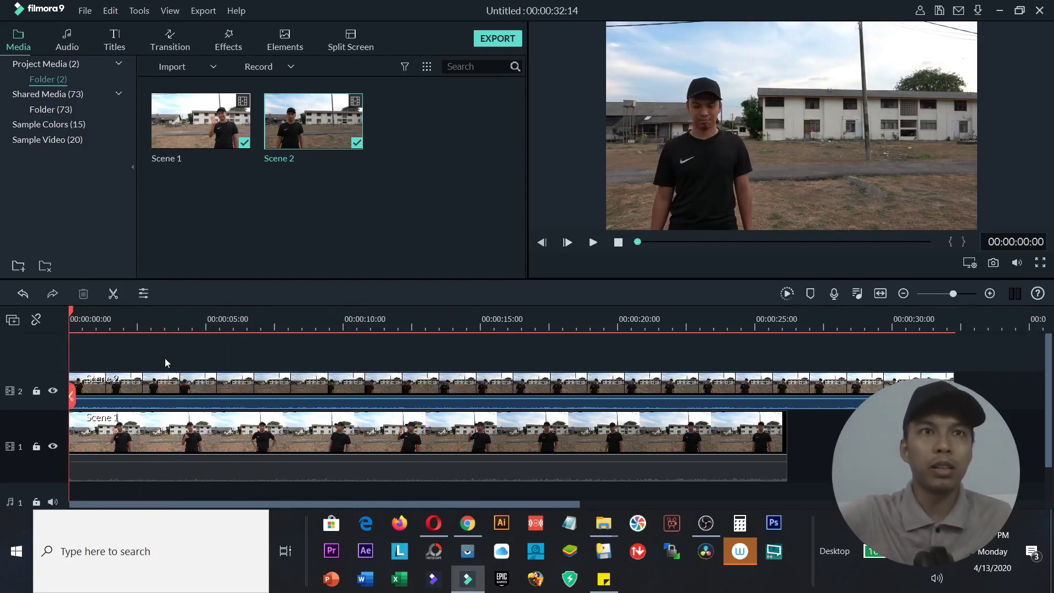
click(750, 342)
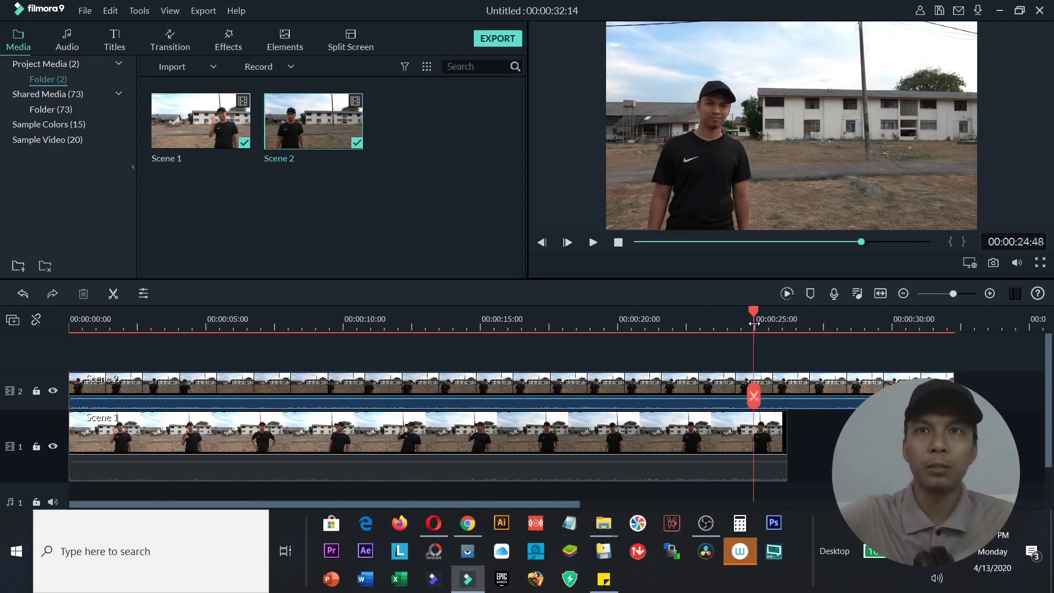
click(753, 396)
key(Delete)
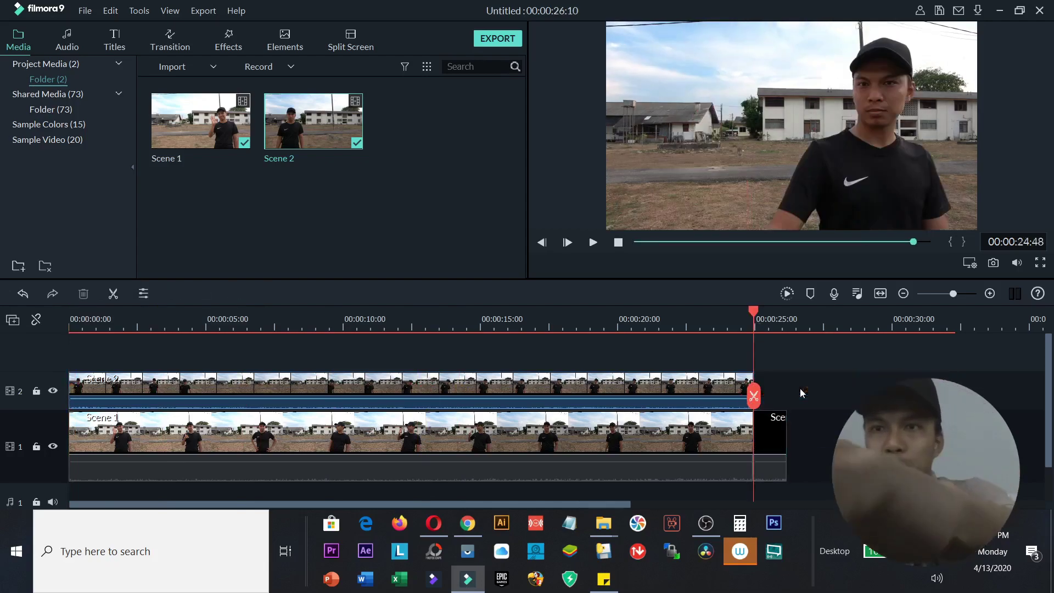
click(786, 436)
key(Delete)
drag(758, 314, 49, 323)
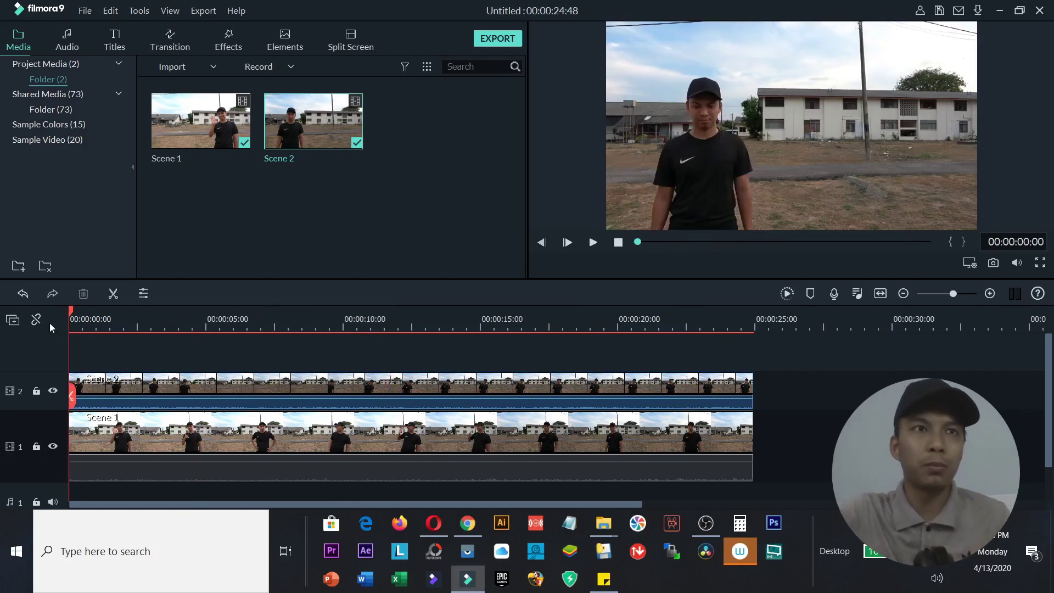
Apply the Image Mask effect from the Utility category to the Scene 2 clip on track 2.
click(119, 384)
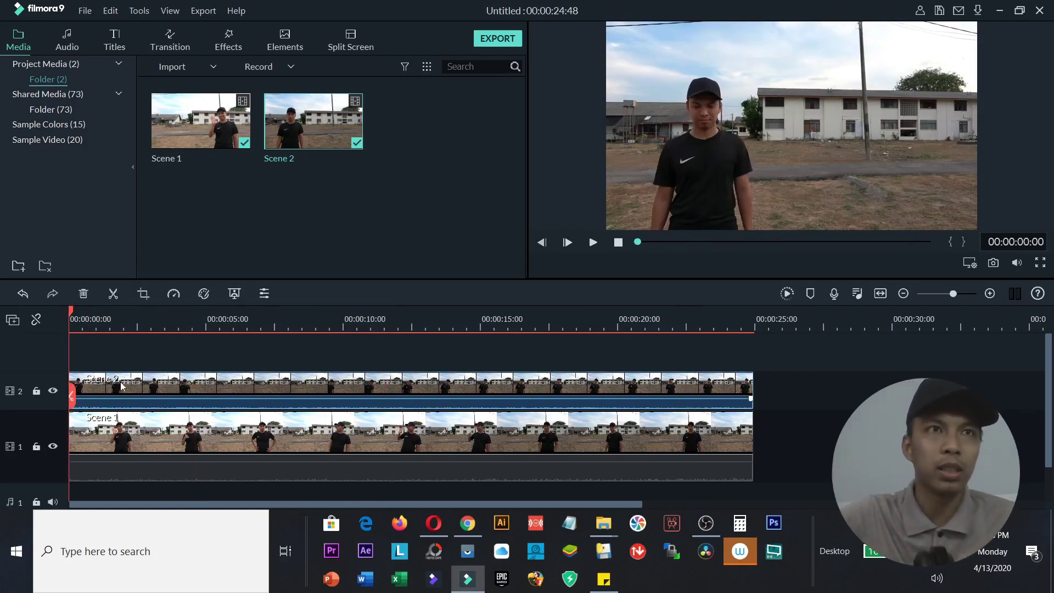
click(229, 39)
scroll(100, 123, down, 6)
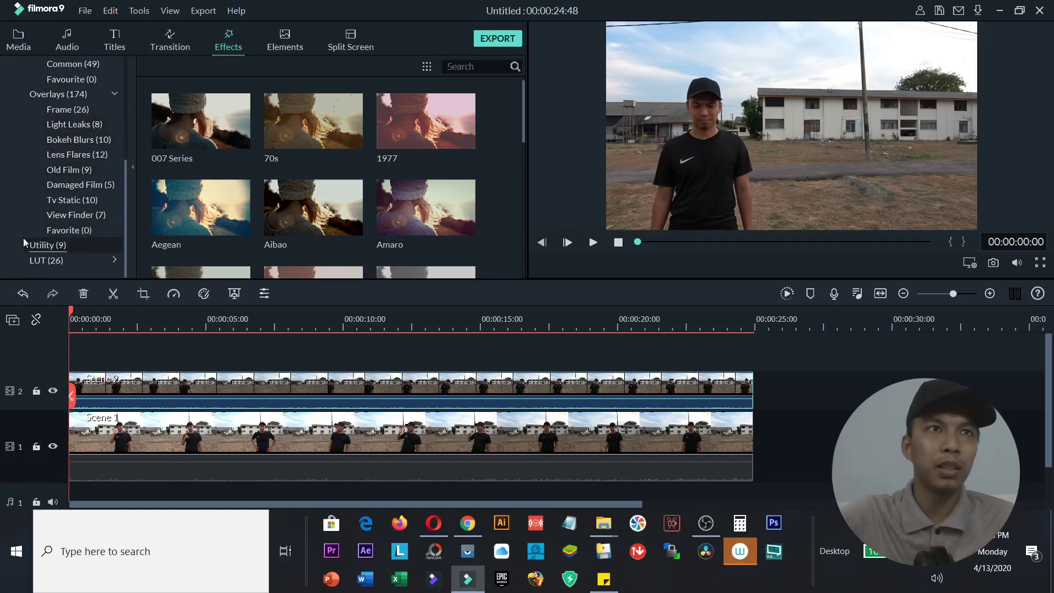
click(48, 248)
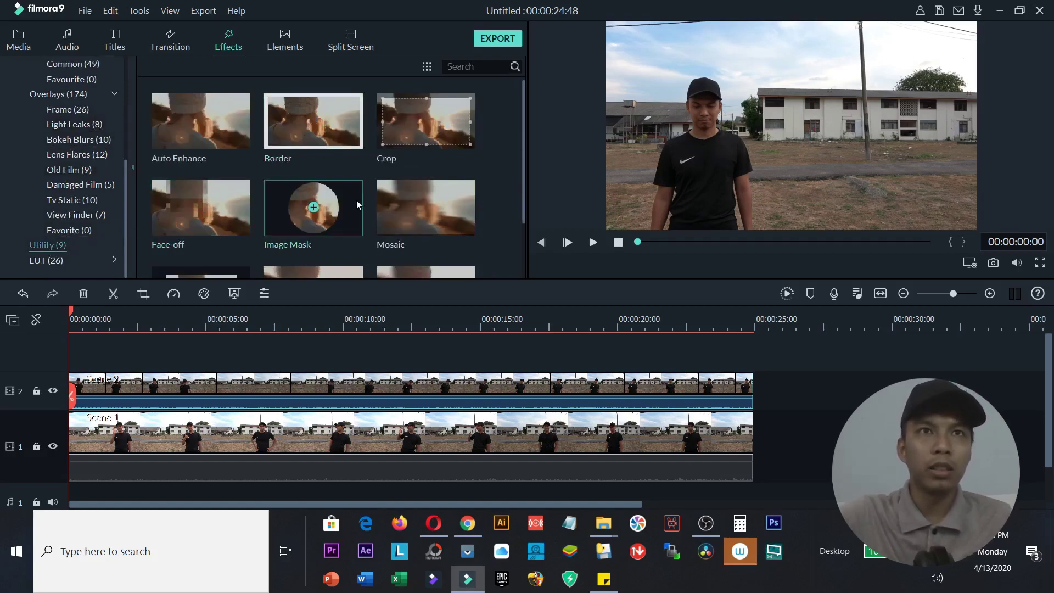
drag(307, 257, 195, 393)
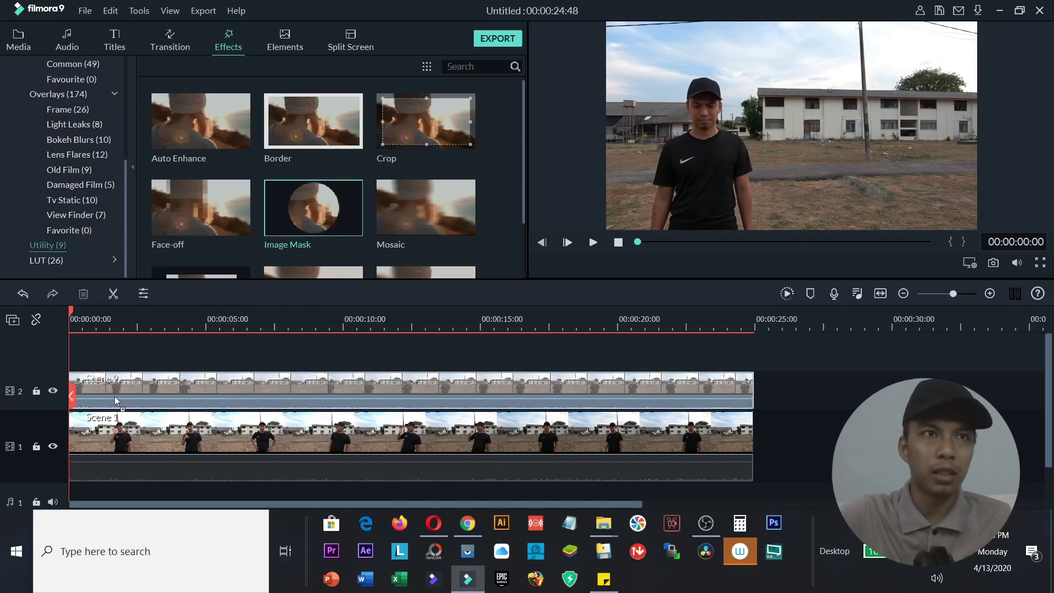
drag(85, 399, 81, 398)
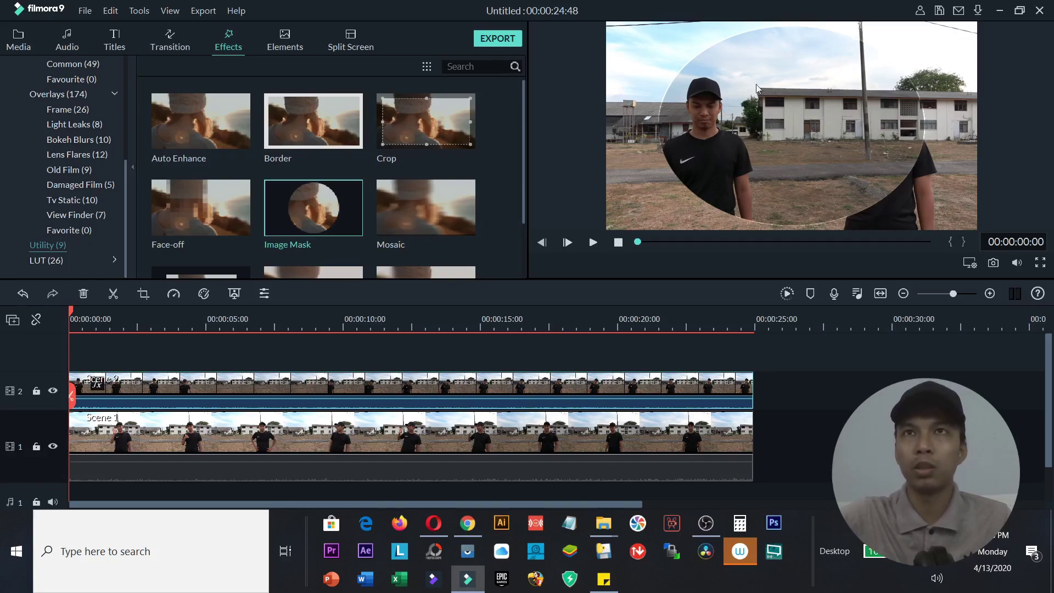
Change the Scene 2 clip's mask shape to the rectangle with a black strip along its left edge.
double_click(250, 383)
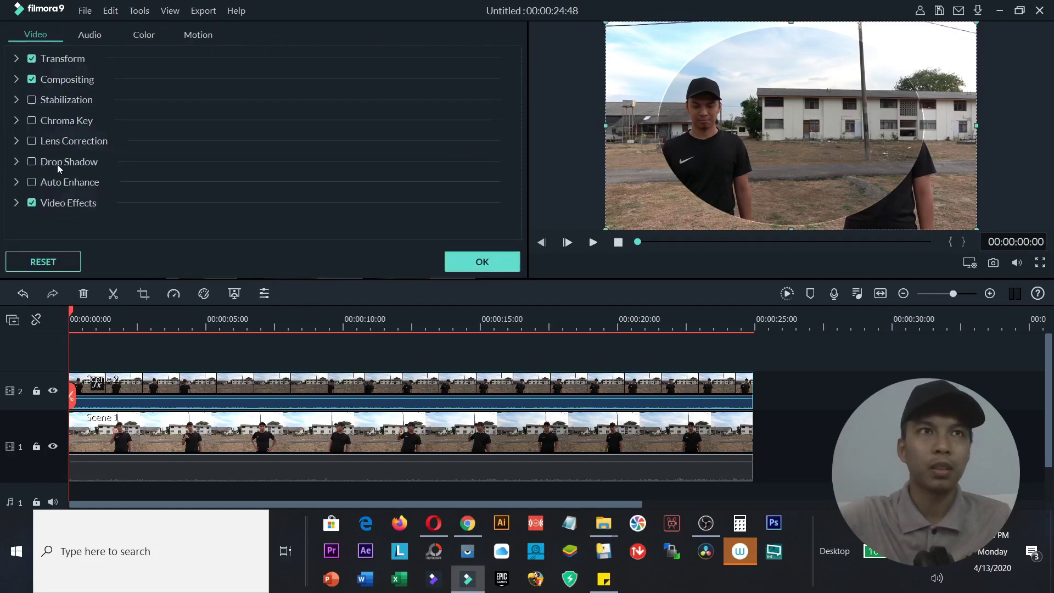
click(16, 203)
scroll(120, 170, down, 5)
scroll(120, 170, down, 4)
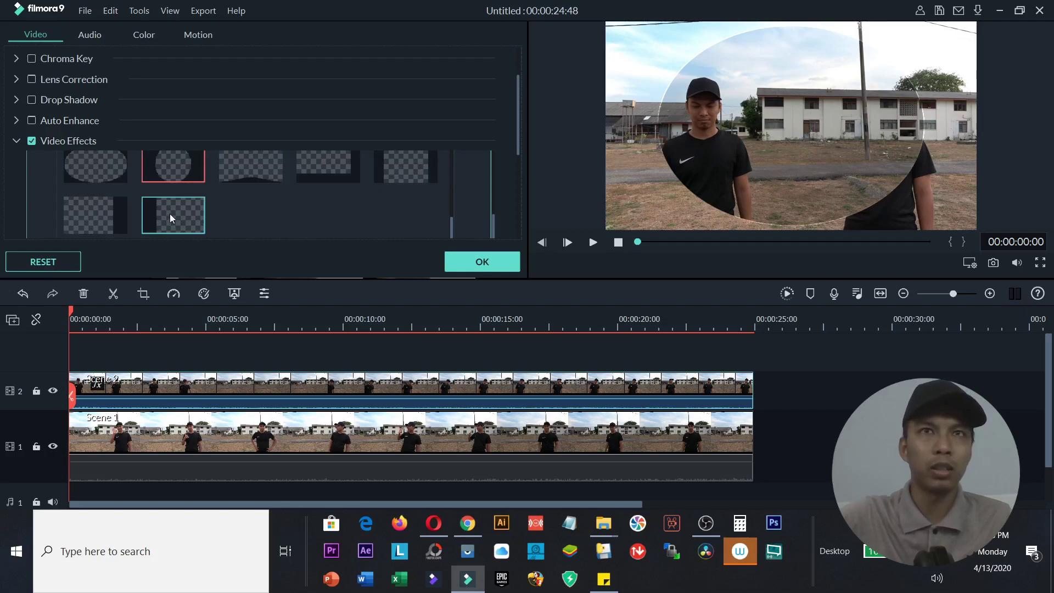
click(171, 215)
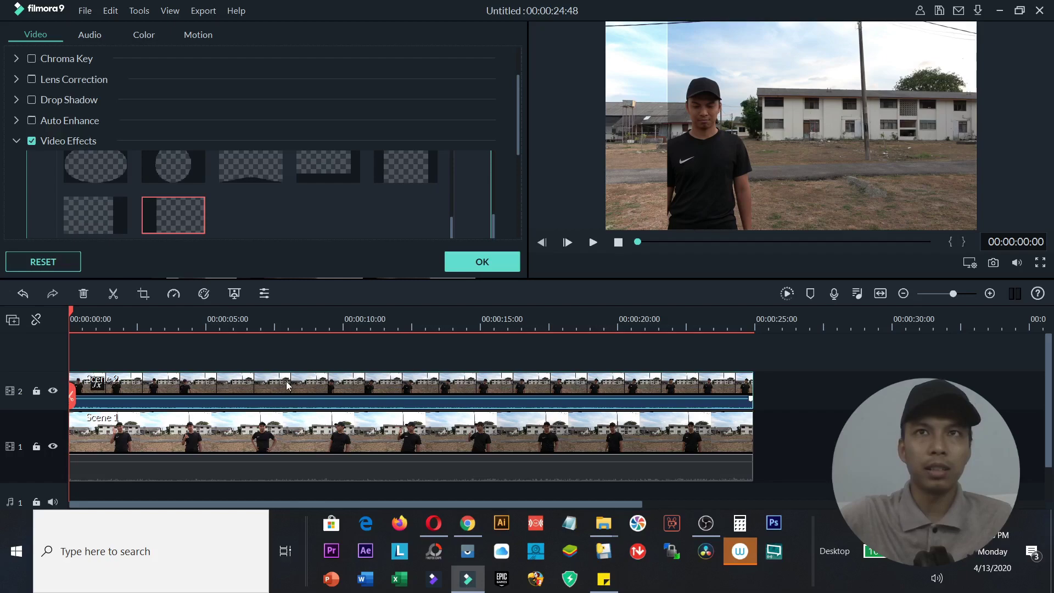
Set the X position of the Scene 2 clip's image mask to 213.
scroll(483, 220, down, 1)
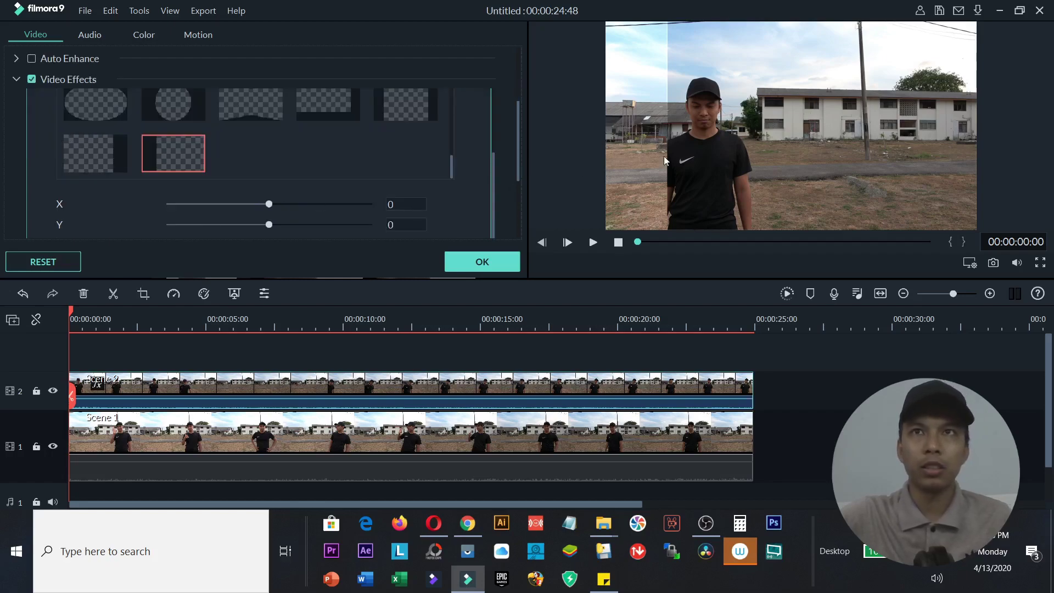
mouse_move(271, 204)
mouse_down()
mouse_move(302, 206)
mouse_move(292, 205)
mouse_up()
scroll(507, 131, down, 2)
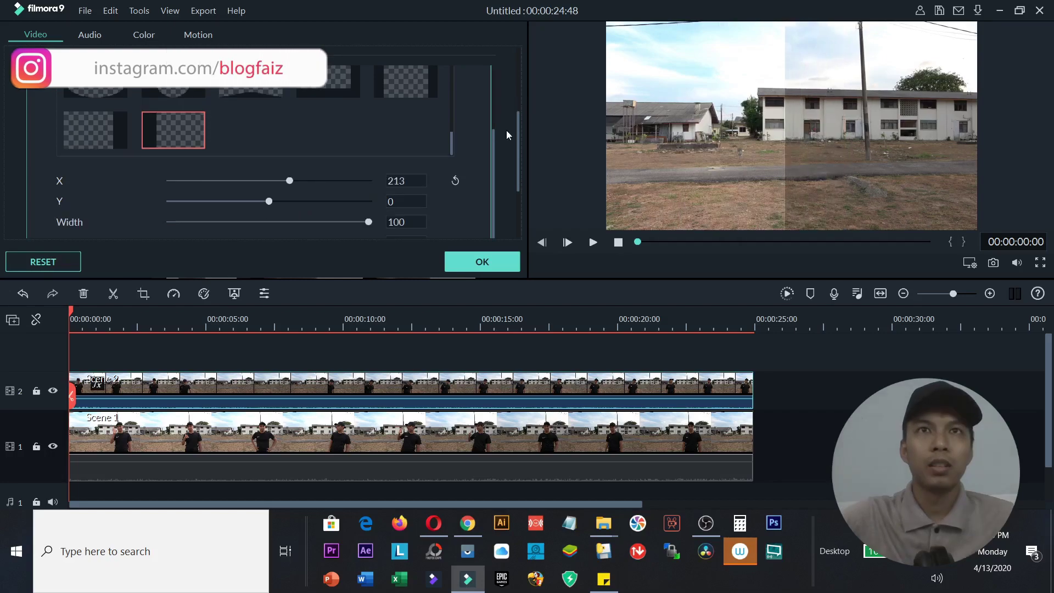
Enable Invert Mask for the Scene 2 clip's image mask.
scroll(506, 130, down, 2)
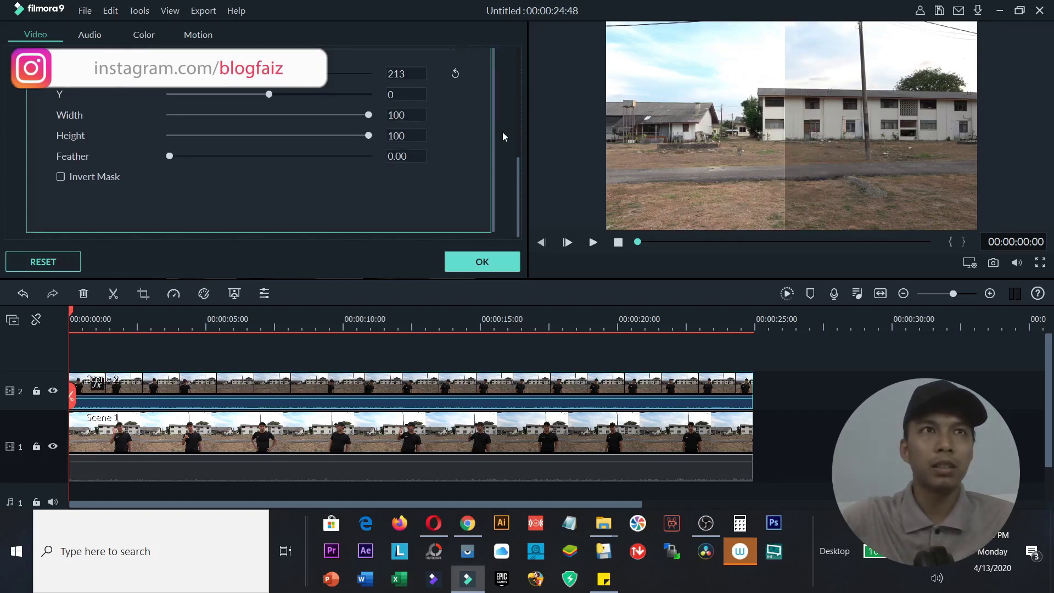
scroll(502, 132, up, 3)
scroll(206, 146, down, 2)
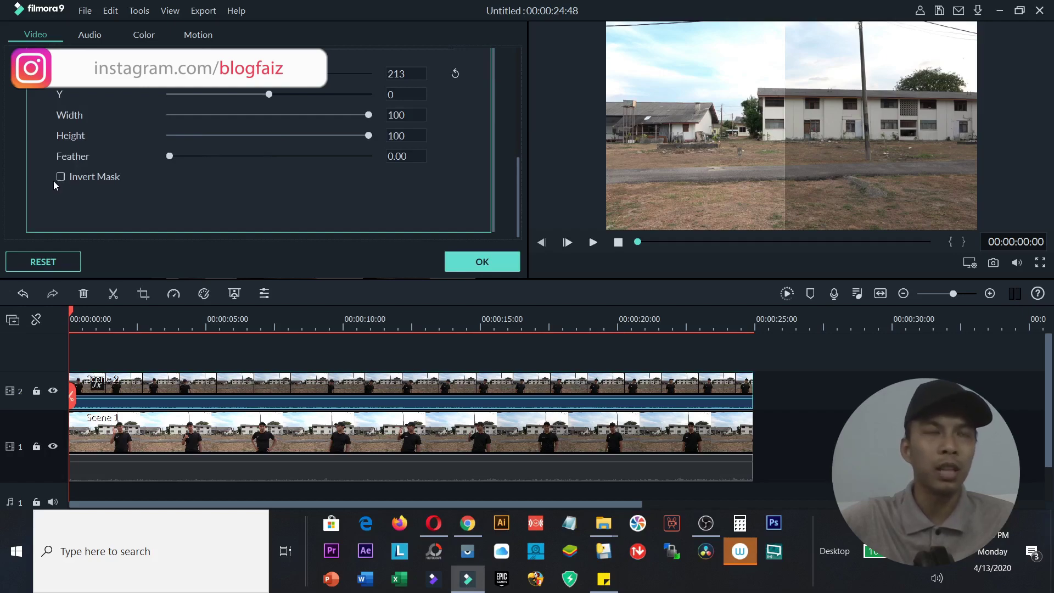
click(61, 178)
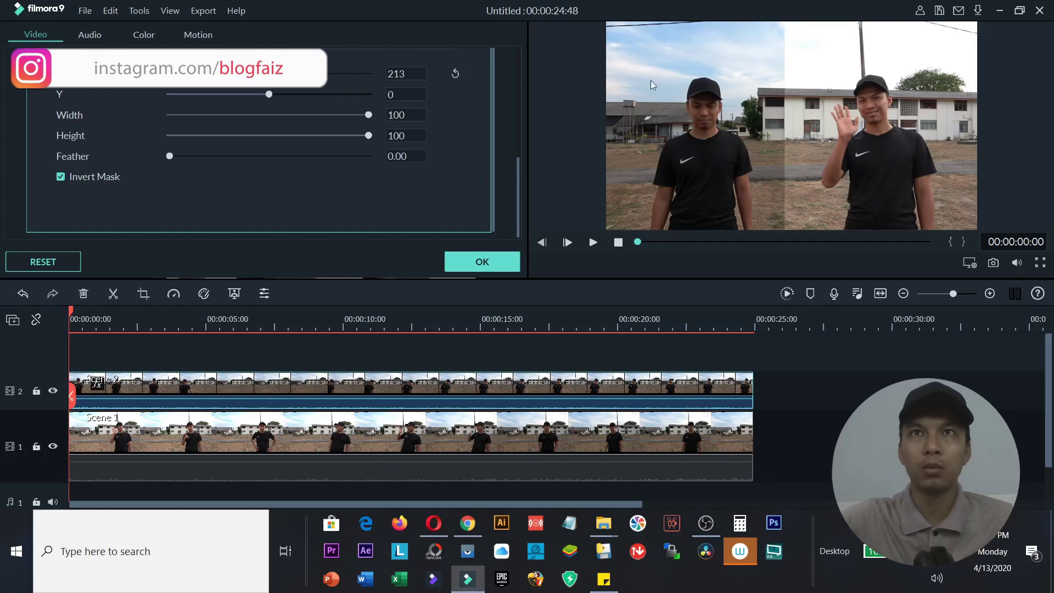
click(60, 177)
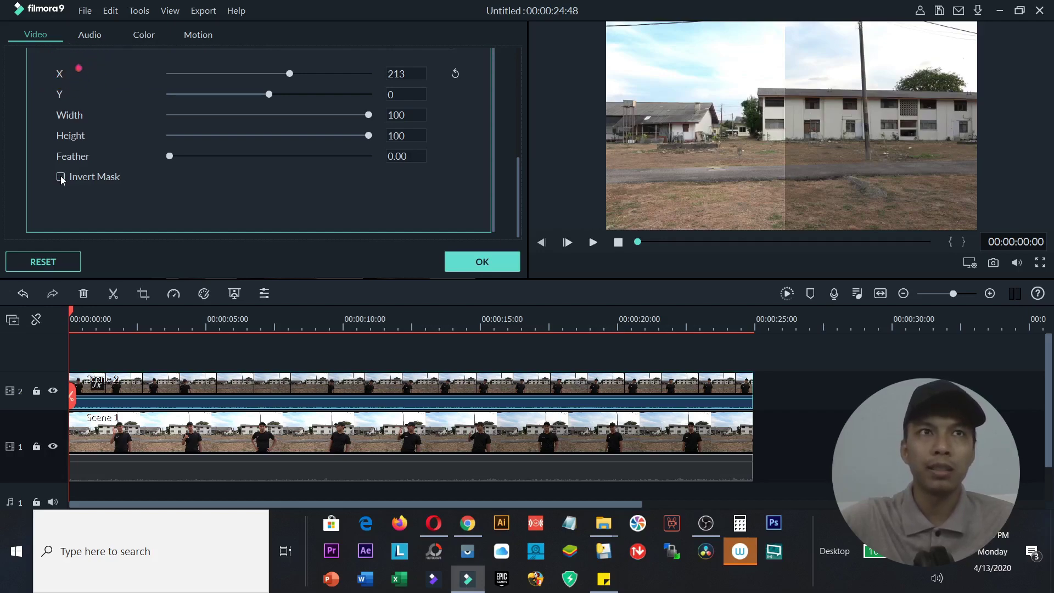
click(61, 178)
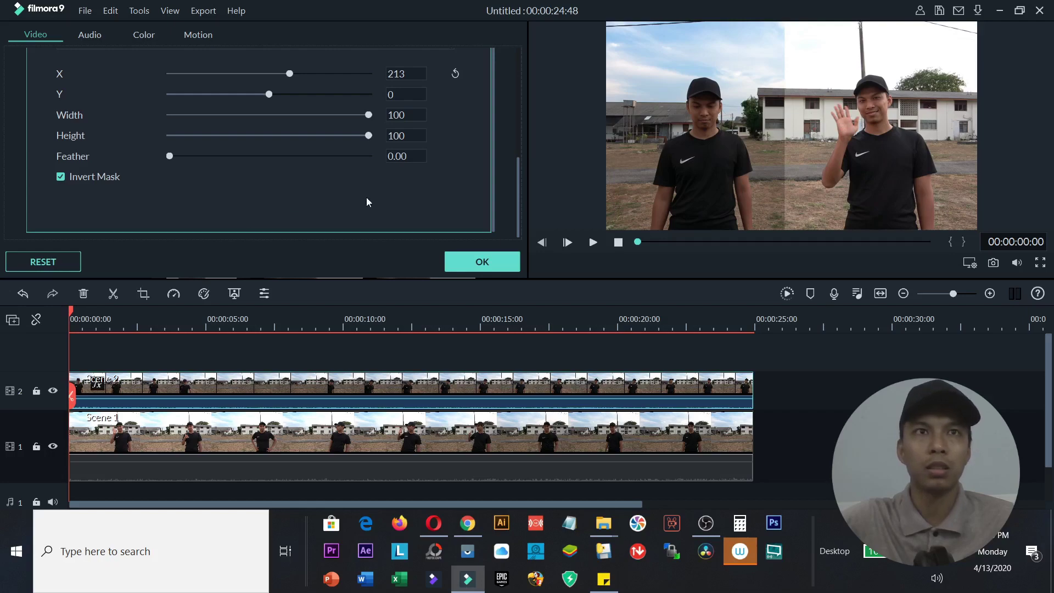
Set the Feather of the Scene 2 clip's image mask to 100 to blend the seam between both clips.
click(72, 312)
click(70, 313)
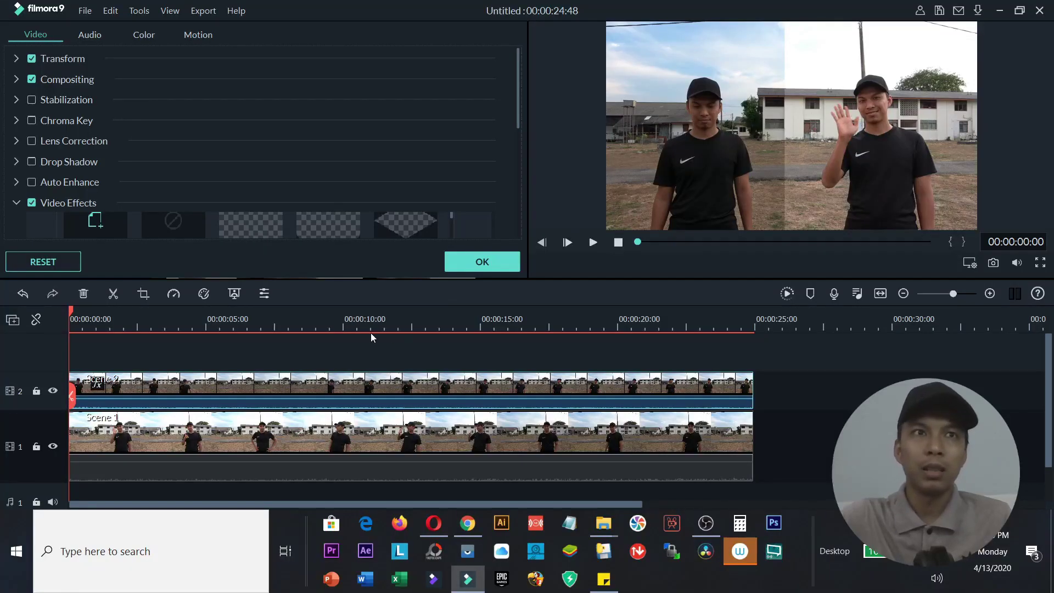
scroll(156, 178, down, 6)
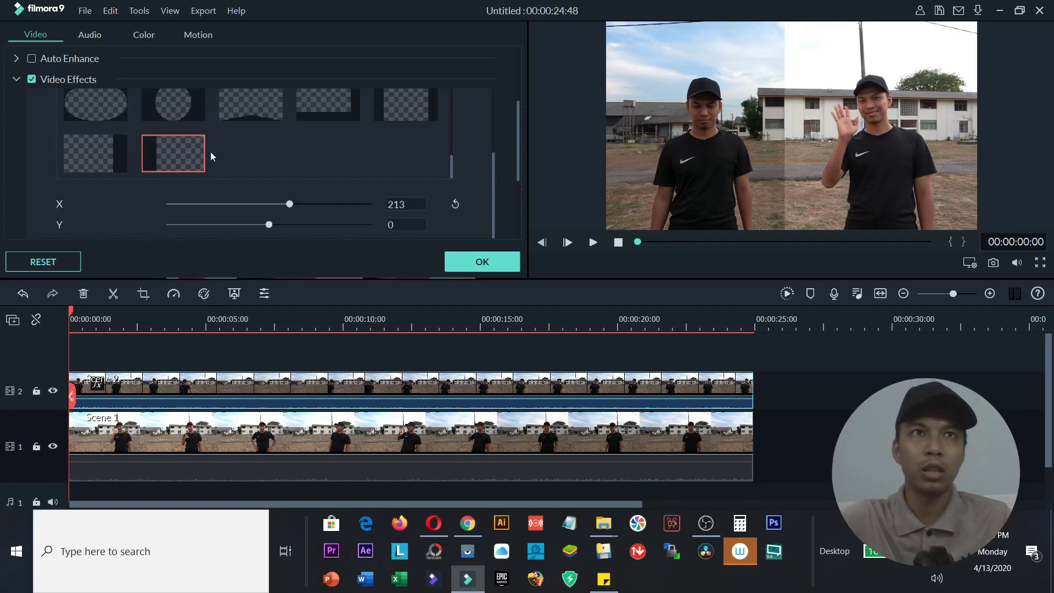
scroll(211, 152, down, 3)
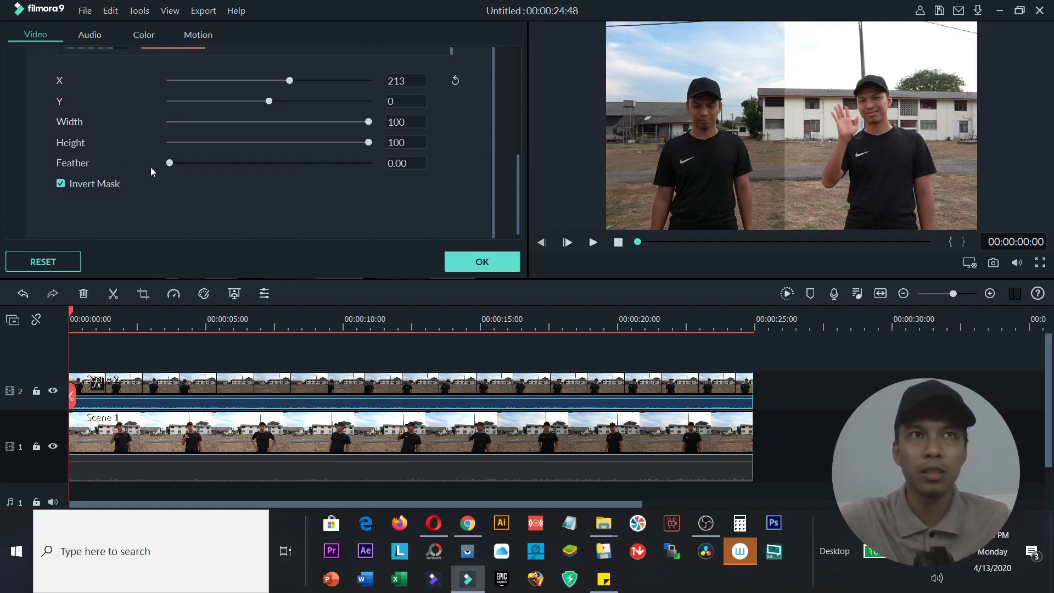
drag(171, 165, 371, 164)
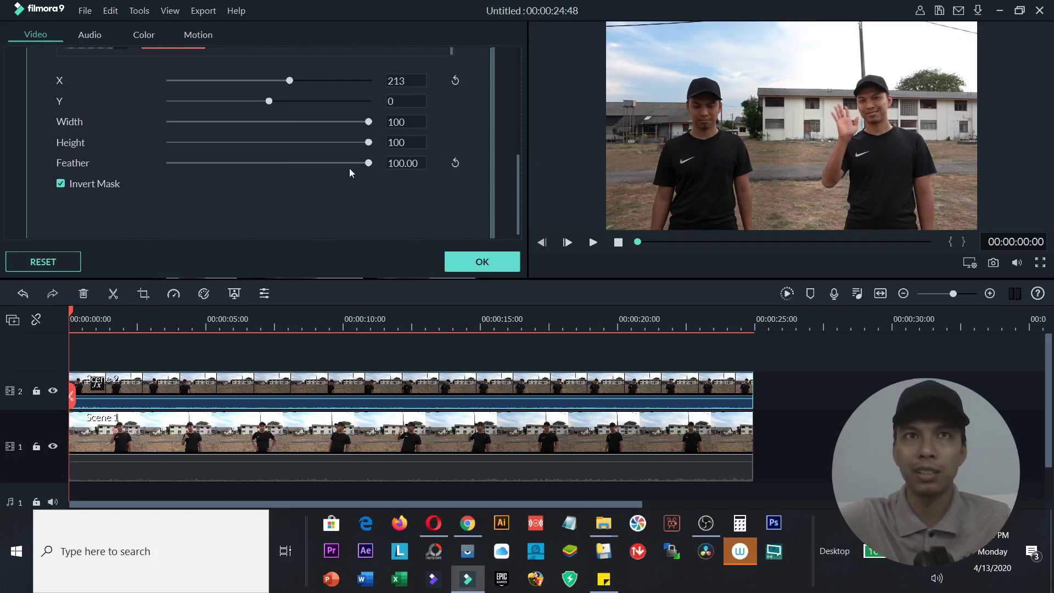
drag(370, 164, 158, 162)
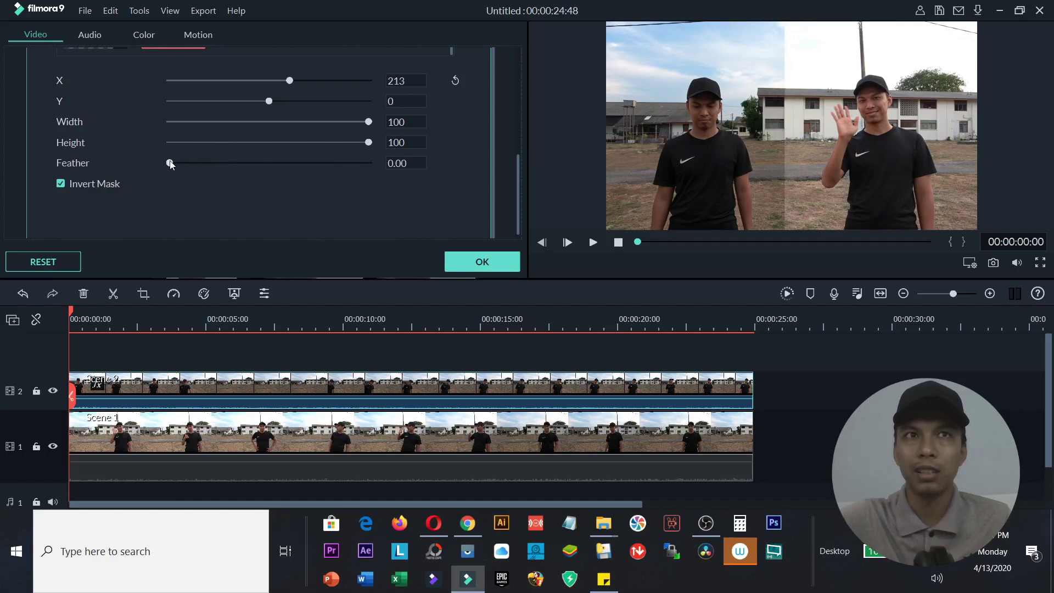
drag(171, 163, 345, 167)
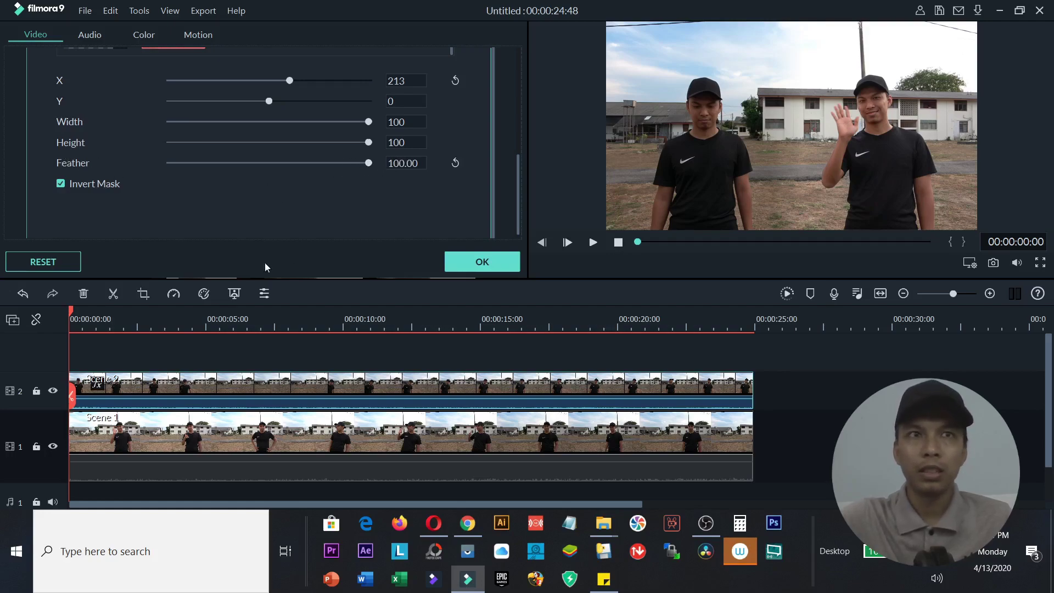
Mute the audio of the Scene 2 clip on track 2.
right_click(209, 386)
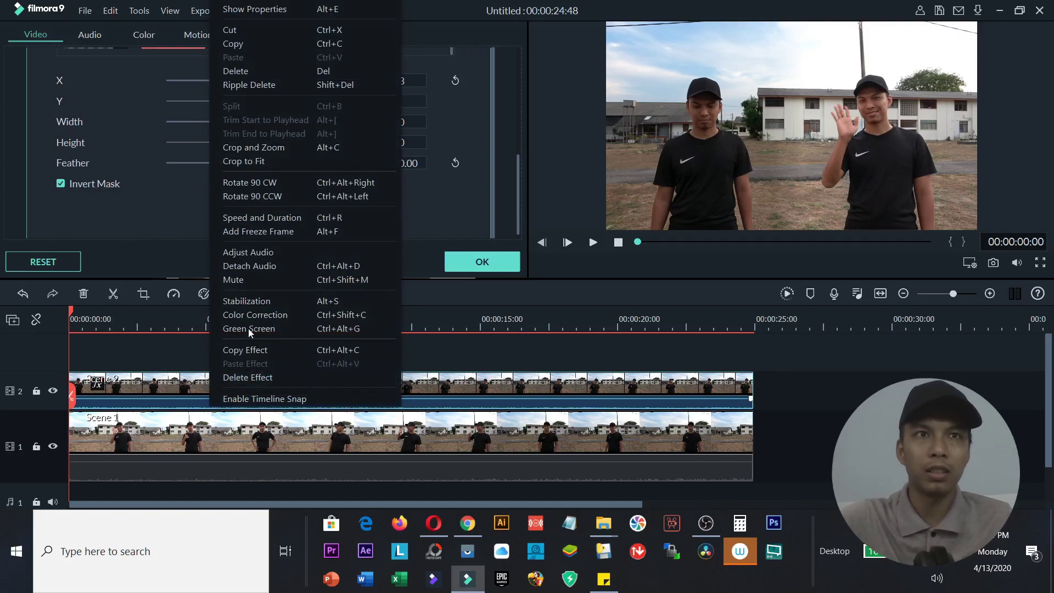
click(249, 281)
Play the combined clips and scrub around the middle of the timeline to check the clone effect.
click(591, 247)
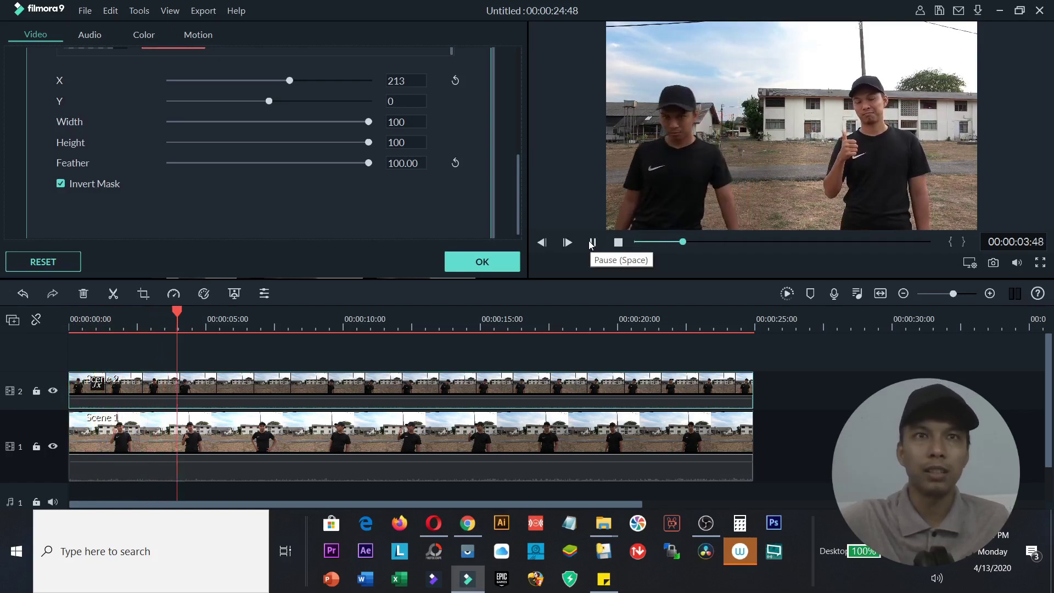
click(303, 329)
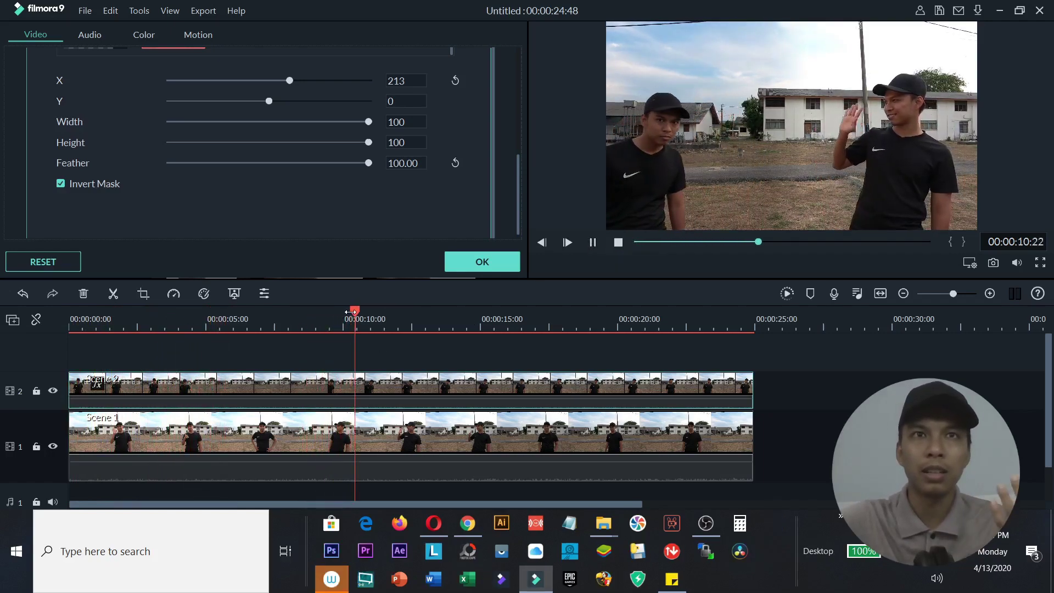
key(space)
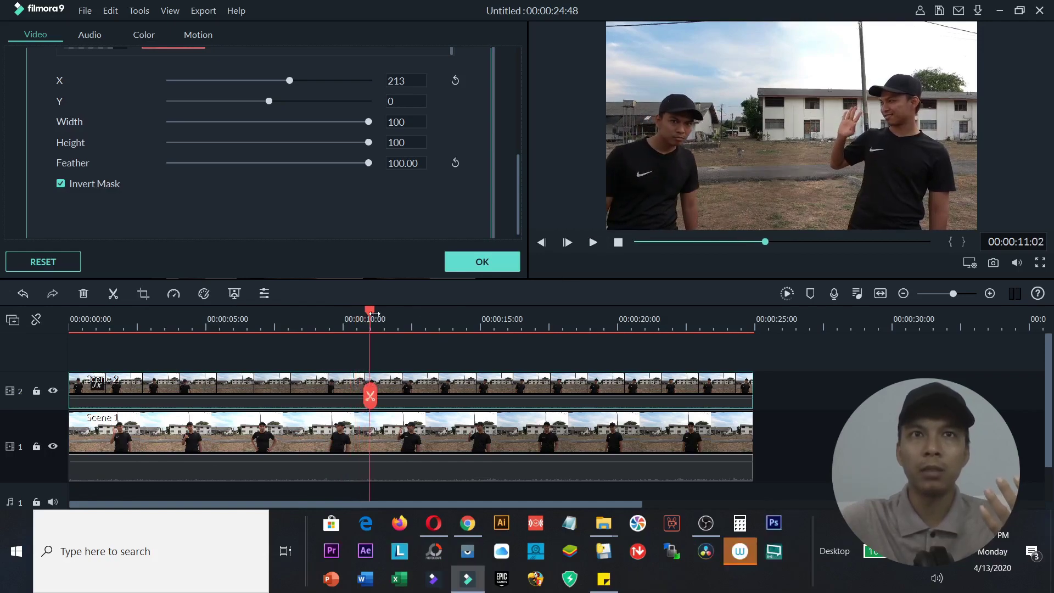
drag(400, 315, 451, 318)
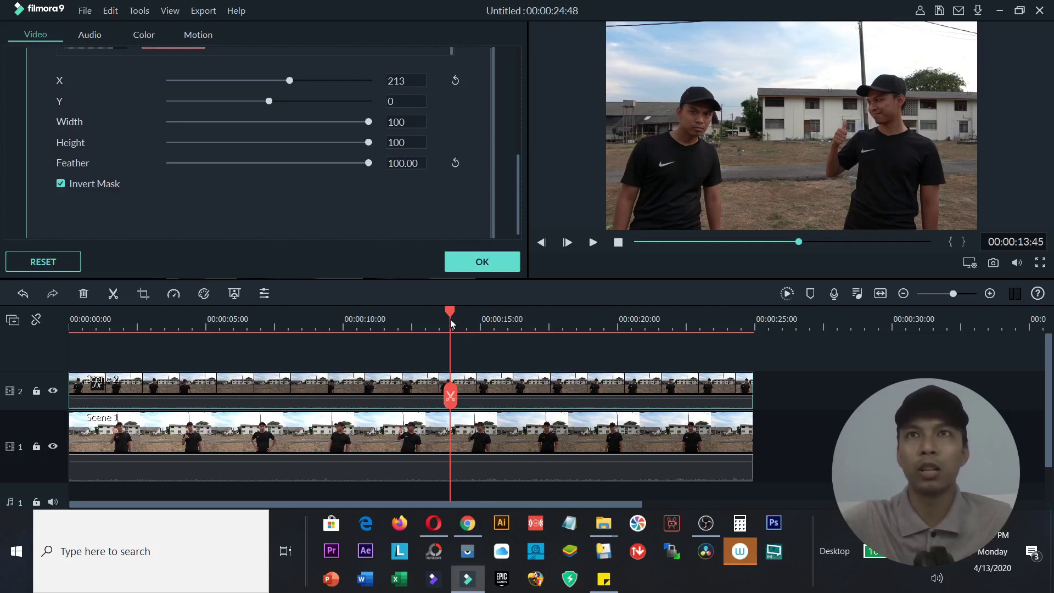
drag(451, 318, 421, 319)
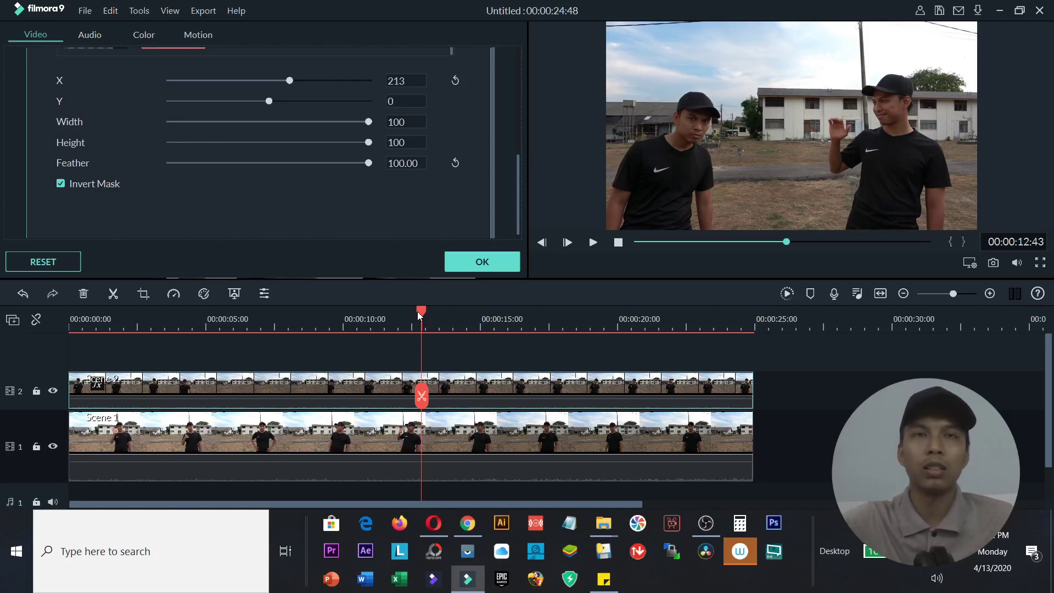
drag(417, 312, 443, 311)
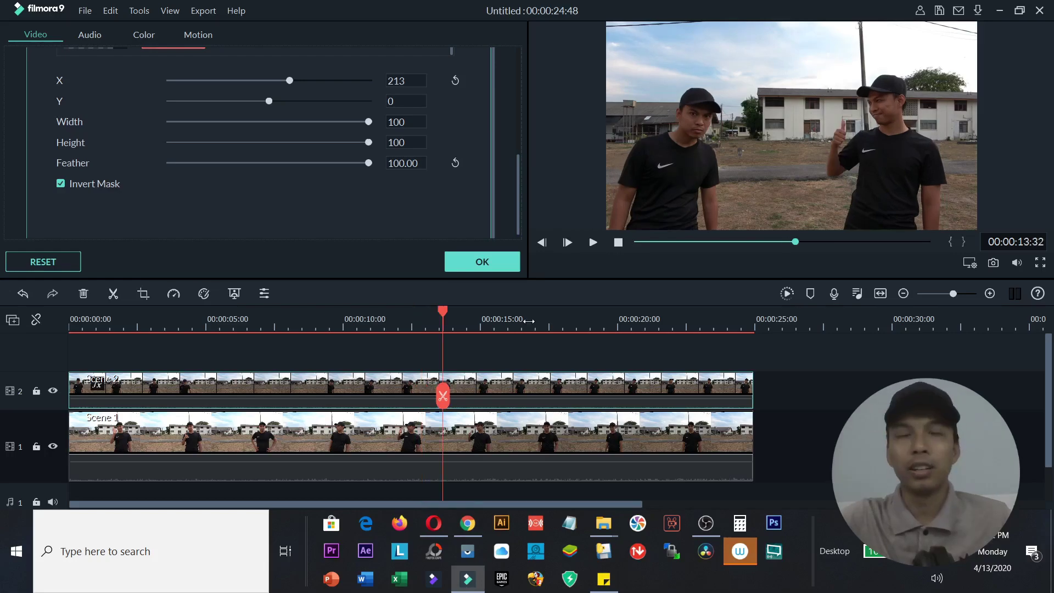